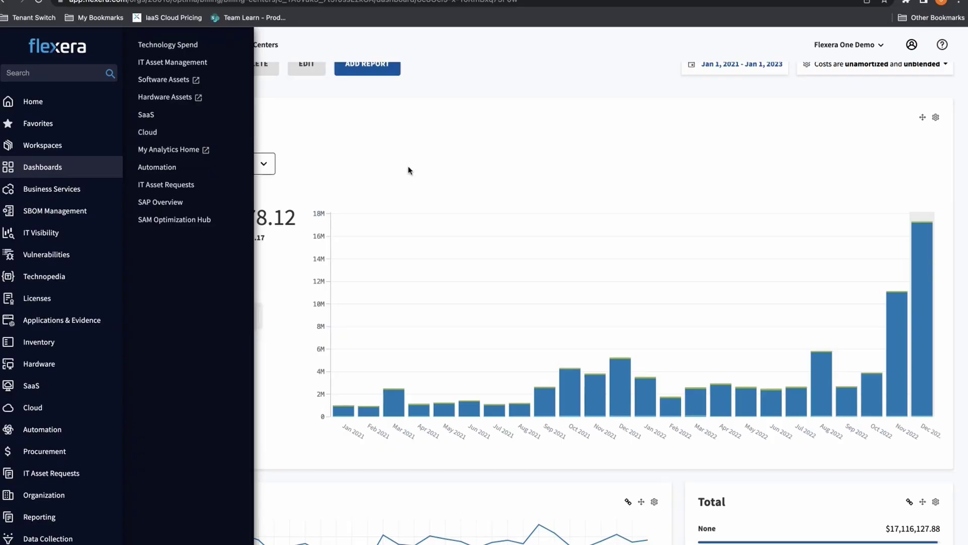
Step: Return from the Engineering billing center's dashboard to the overview of all billing centers
{"action": "scroll", "coordinate": [406, 167], "scroll_direction": "up", "scroll_amount": 2}
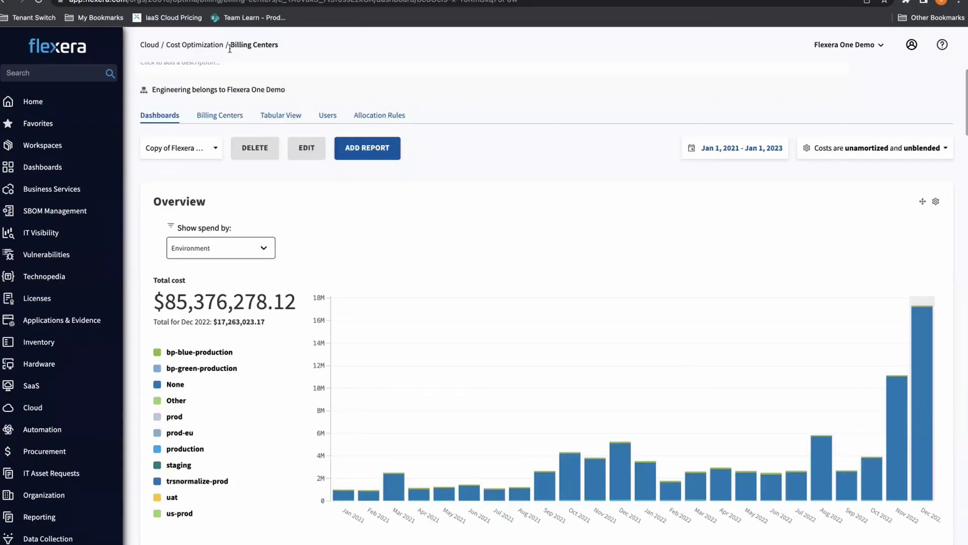
{"action": "scroll", "coordinate": [174, 148], "scroll_direction": "up", "scroll_amount": 2}
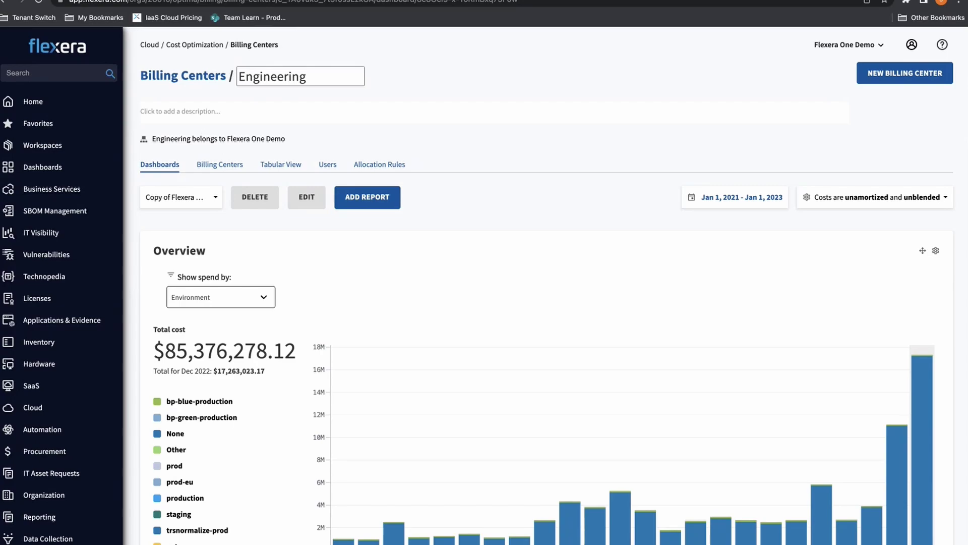
{"action": "mouse_move", "coordinate": [39, 174]}
{"action": "left_click", "coordinate": [212, 83]}
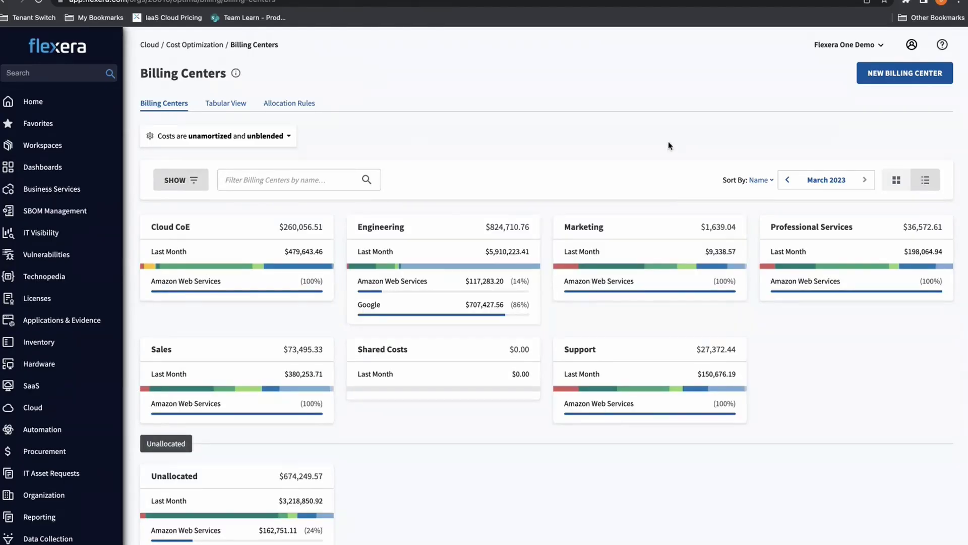
Step: View the child billing centers under Engineering and return to the overview of all billing centers
{"action": "left_click", "coordinate": [381, 227]}
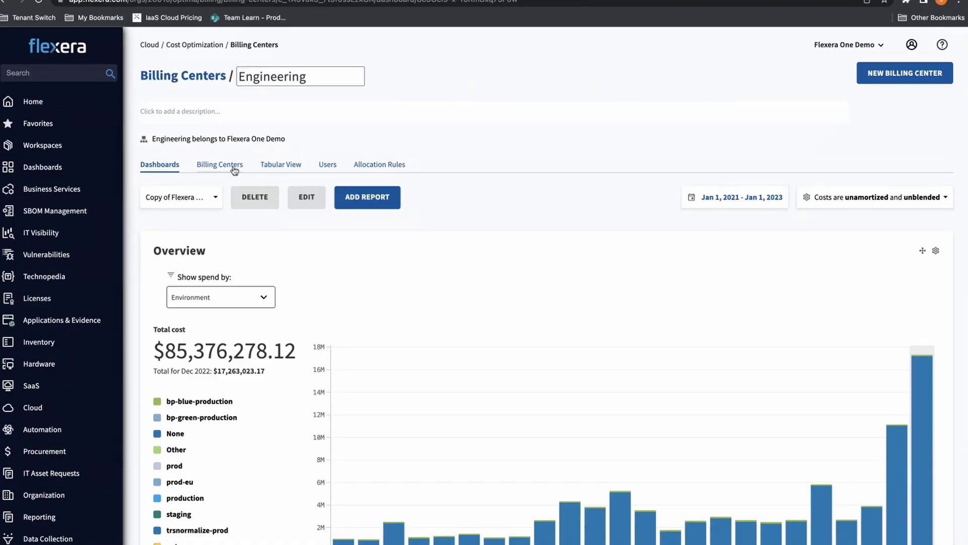
{"action": "left_click", "coordinate": [234, 167]}
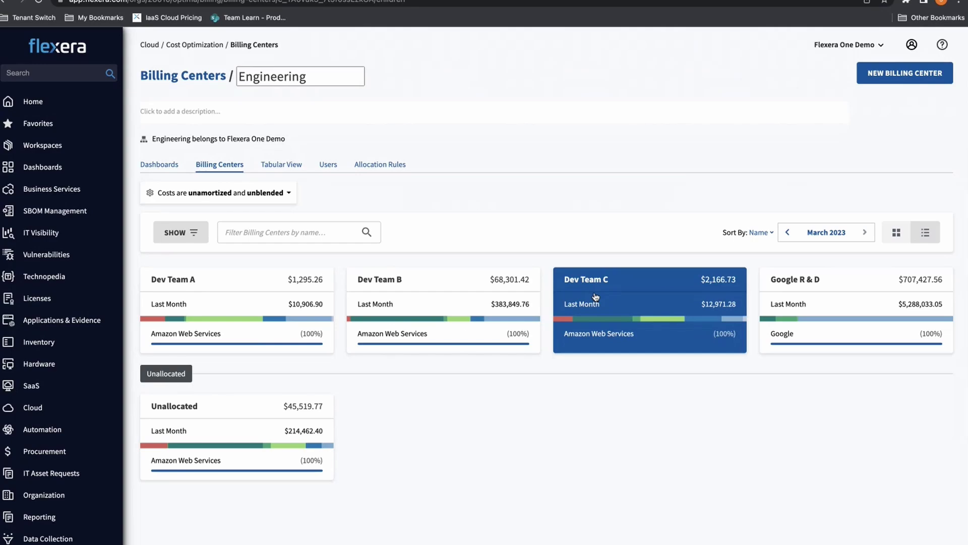
{"action": "left_click", "coordinate": [200, 77]}
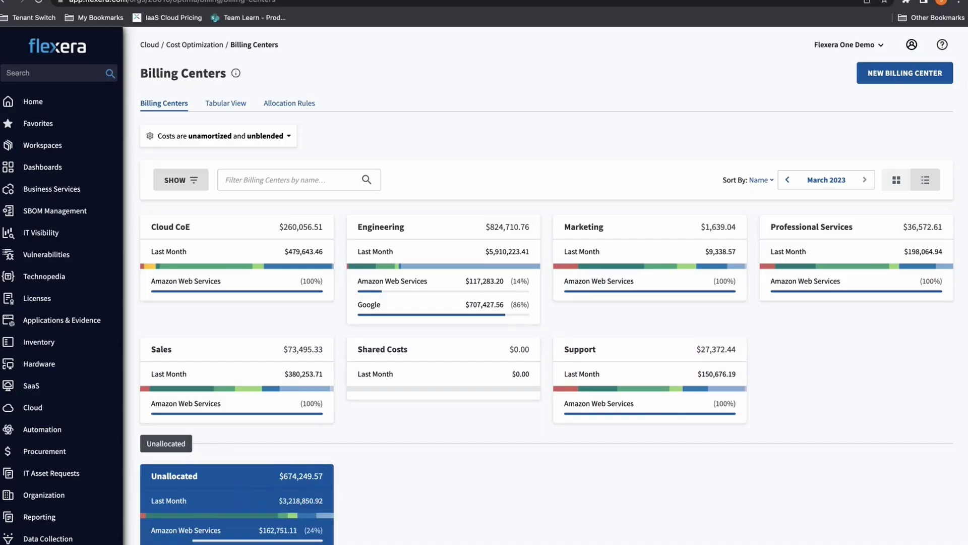
Step: Browse the billing centers' monthly costs, including Unallocated, back to September 2022, and return to November 2022
{"action": "scroll", "coordinate": [242, 539], "scroll_direction": "down", "scroll_amount": 1}
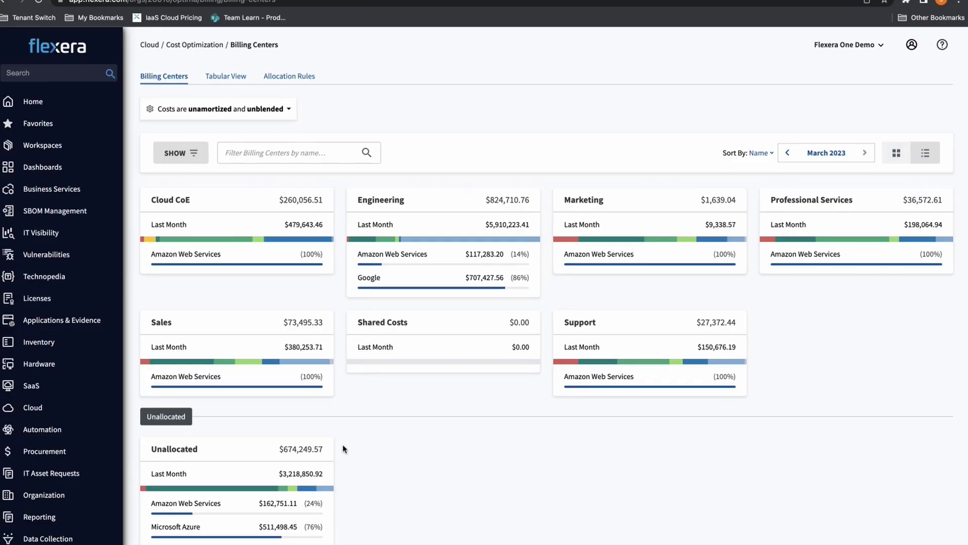
{"action": "scroll", "coordinate": [357, 450], "scroll_direction": "up", "scroll_amount": 1}
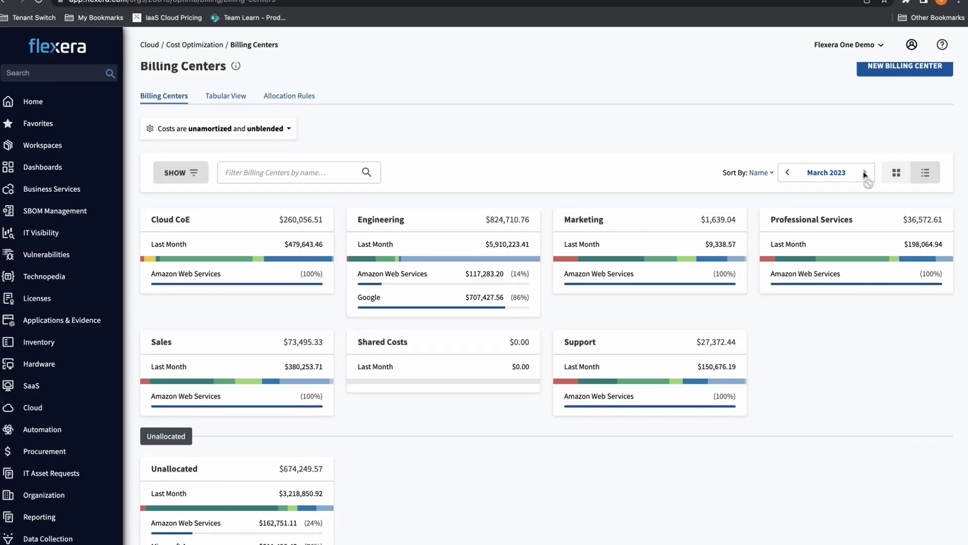
{"action": "left_click", "coordinate": [787, 173]}
{"action": "left_click", "coordinate": [788, 183]}
{"action": "left_click", "coordinate": [790, 186]}
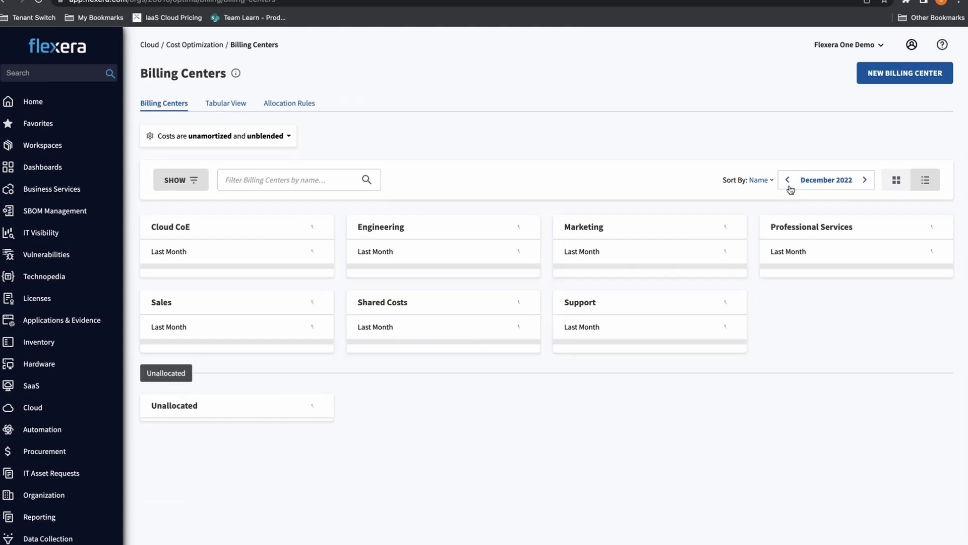
{"action": "left_click", "coordinate": [788, 184]}
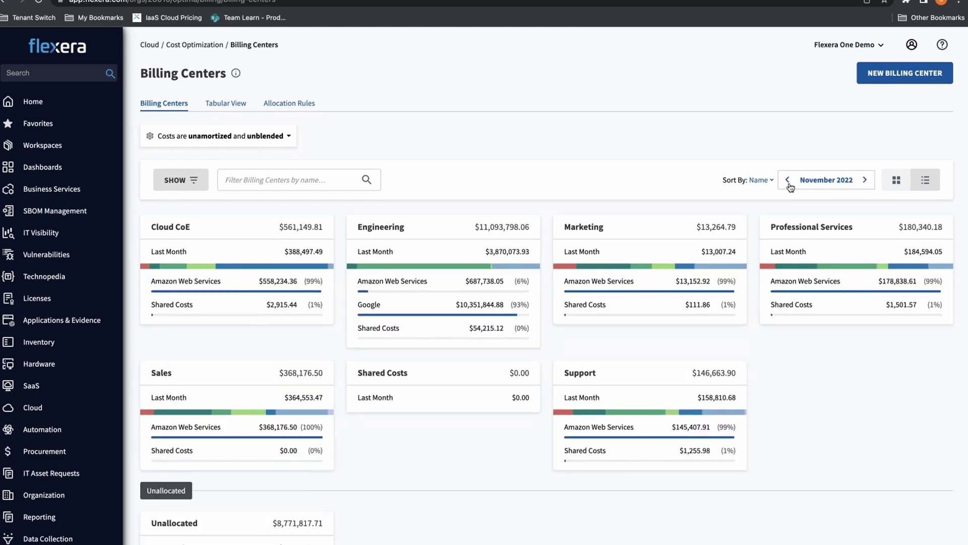
{"action": "left_click", "coordinate": [789, 185]}
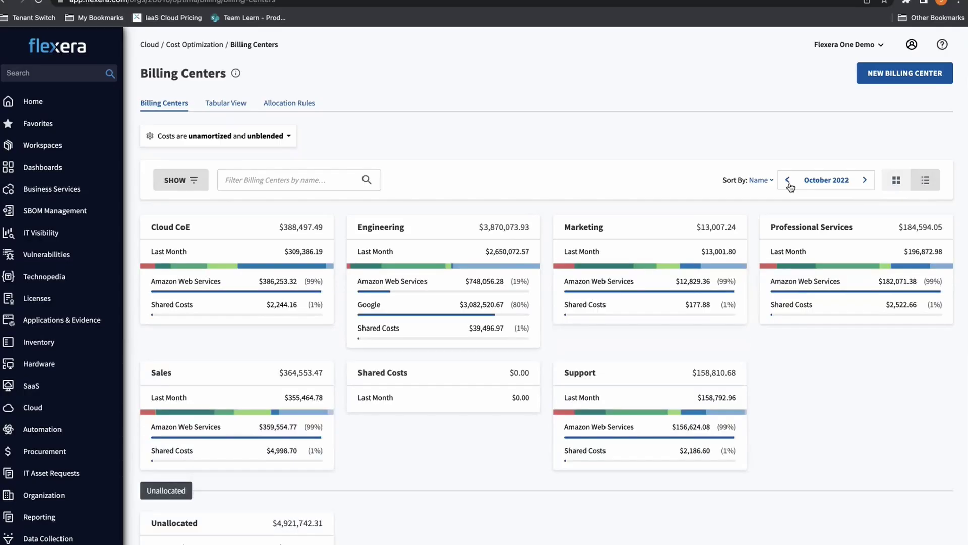
{"action": "left_click", "coordinate": [789, 185]}
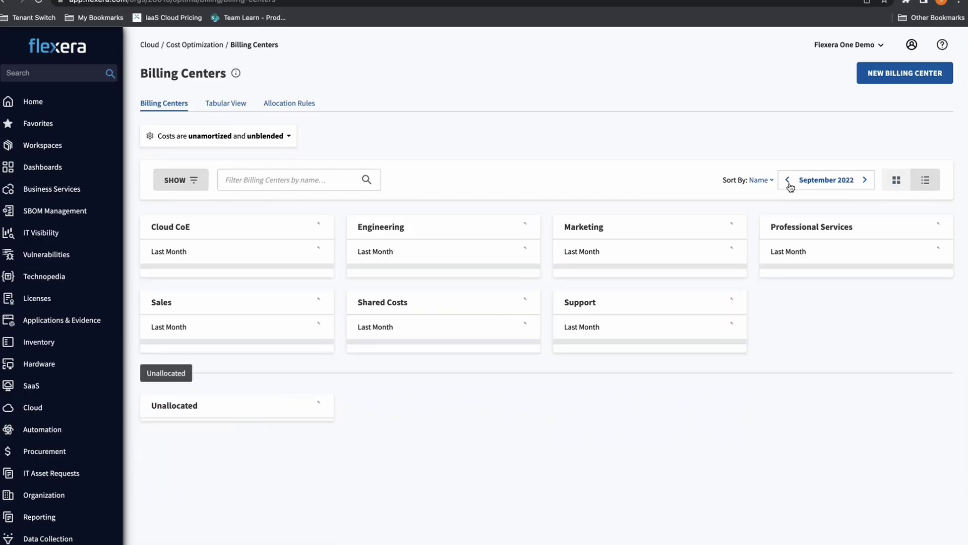
{"action": "left_click", "coordinate": [864, 182]}
{"action": "left_click", "coordinate": [864, 183]}
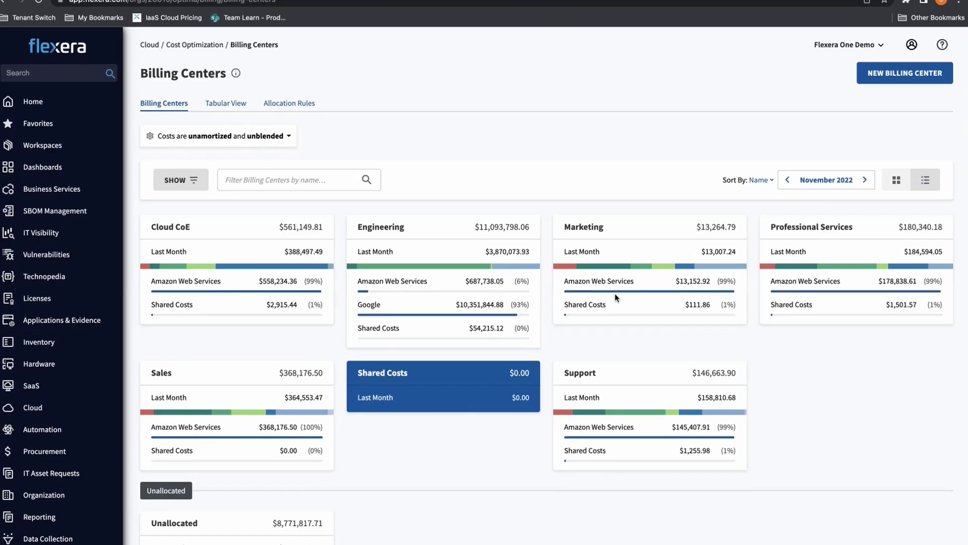
Step: View the billing centers as a list and return to cards, and view the Cloud CoE billing center before going back to the overview
{"action": "left_click", "coordinate": [925, 181]}
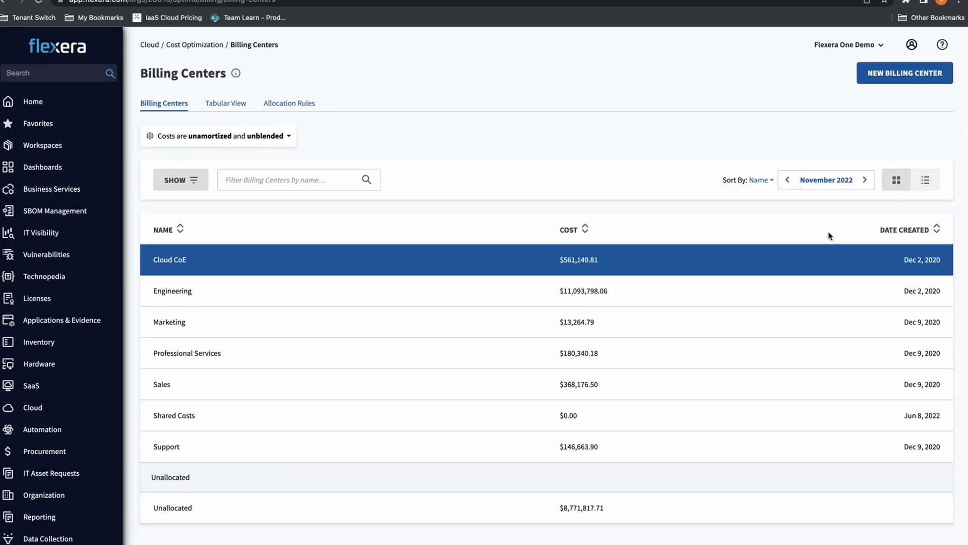
{"action": "left_click", "coordinate": [902, 183]}
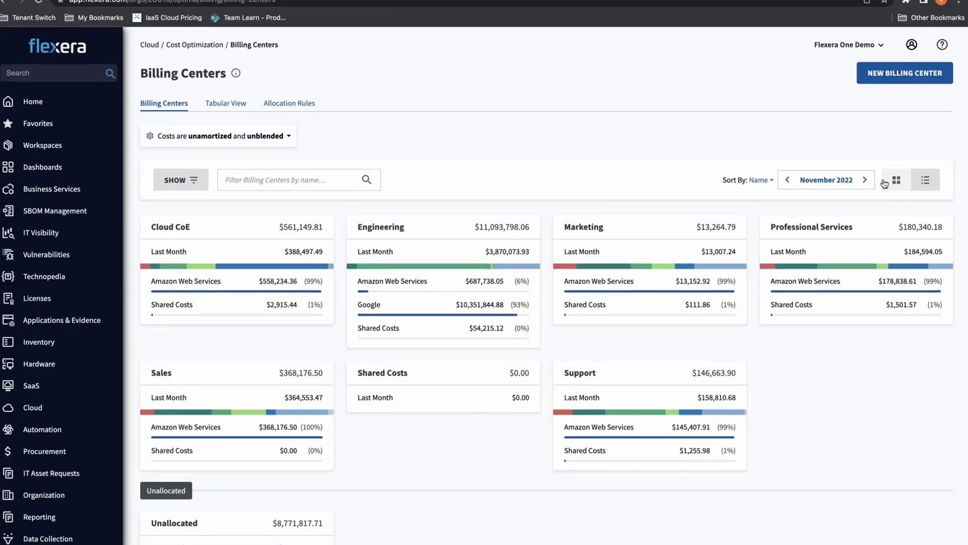
{"action": "left_click", "coordinate": [227, 242]}
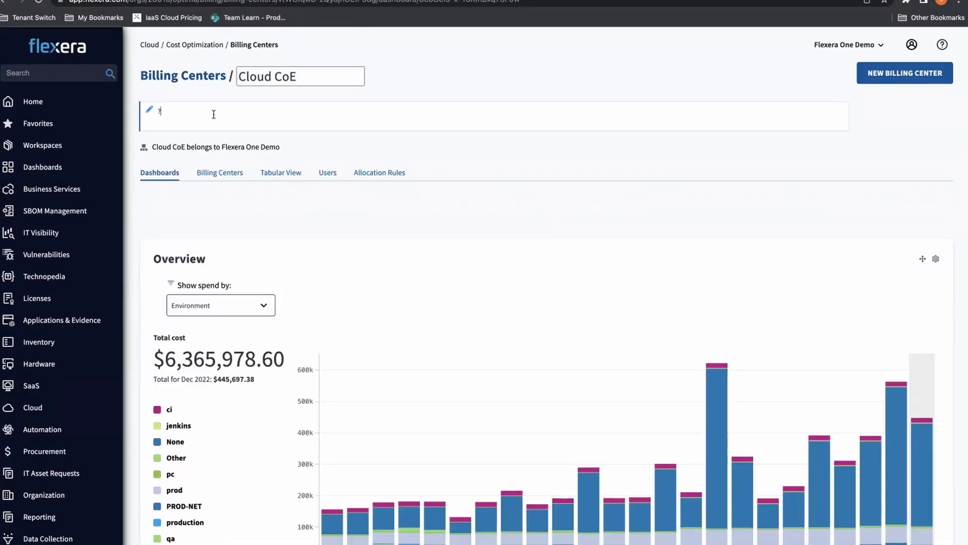
{"action": "left_click", "coordinate": [216, 80]}
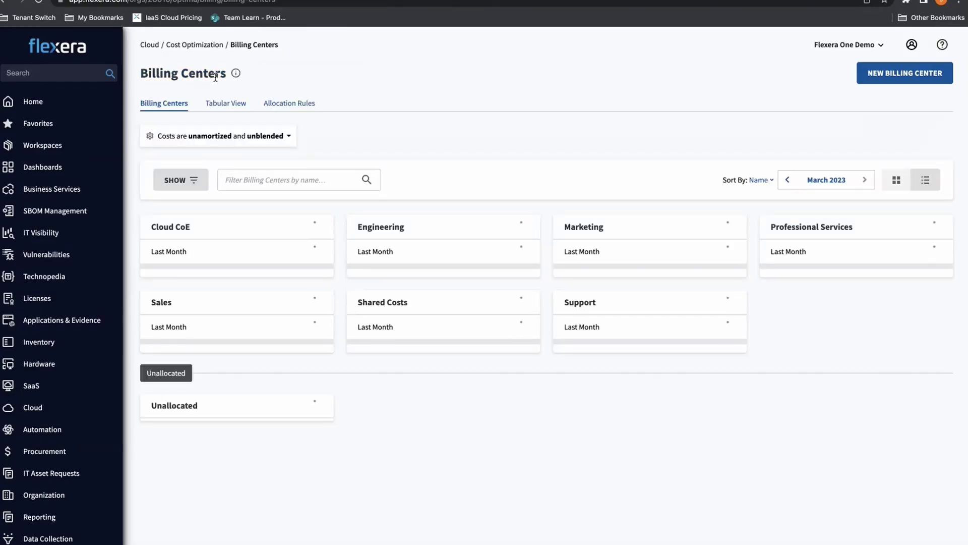
Step: Show the billing centers' costs for December 2022 and examine the Shared Costs portion within each center
{"action": "mouse_move", "coordinate": [243, 268]}
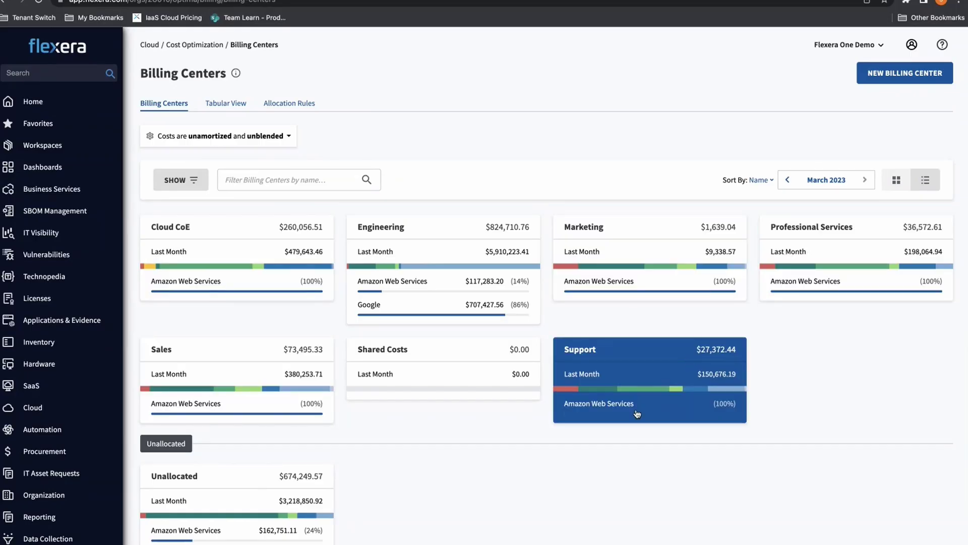
{"action": "left_click", "coordinate": [788, 180]}
{"action": "left_click", "coordinate": [788, 182]}
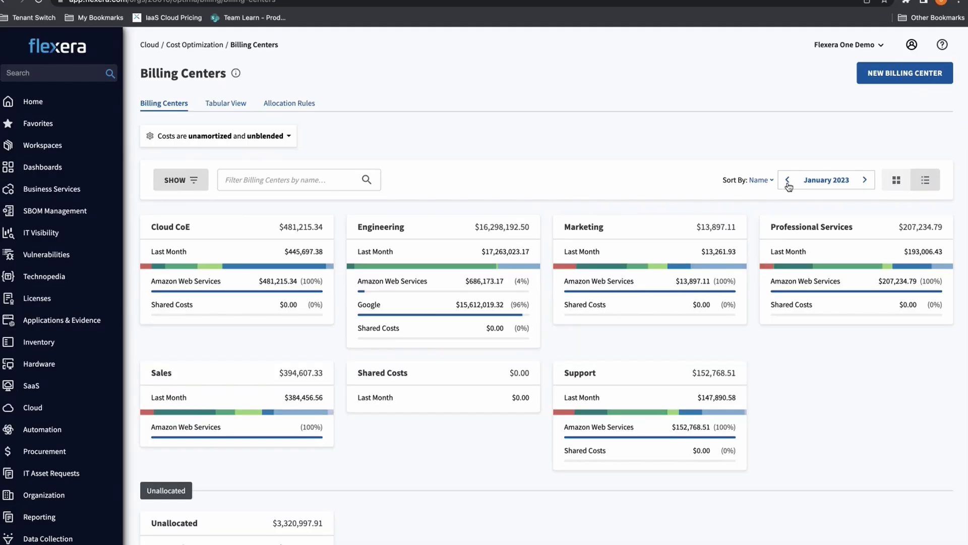
{"action": "left_click", "coordinate": [788, 183]}
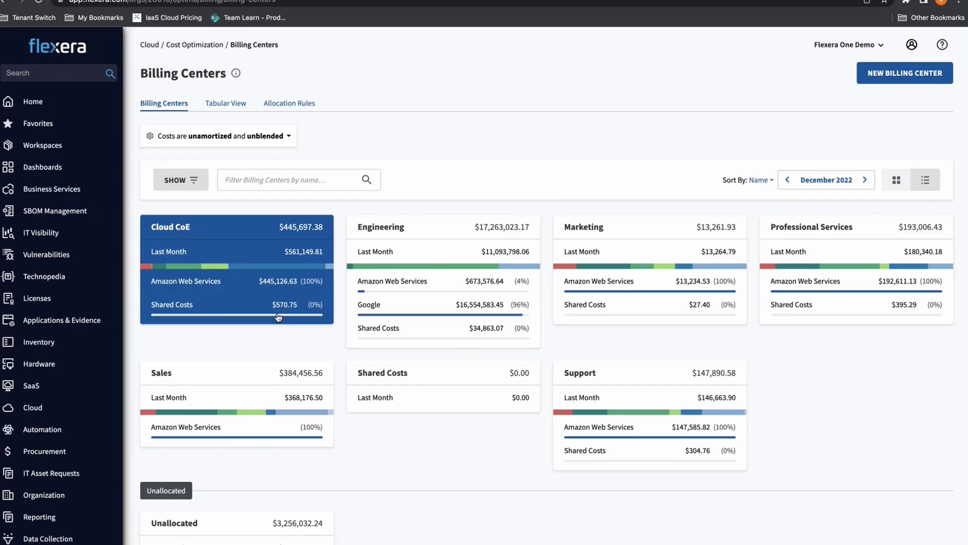
{"action": "mouse_move", "coordinate": [259, 417]}
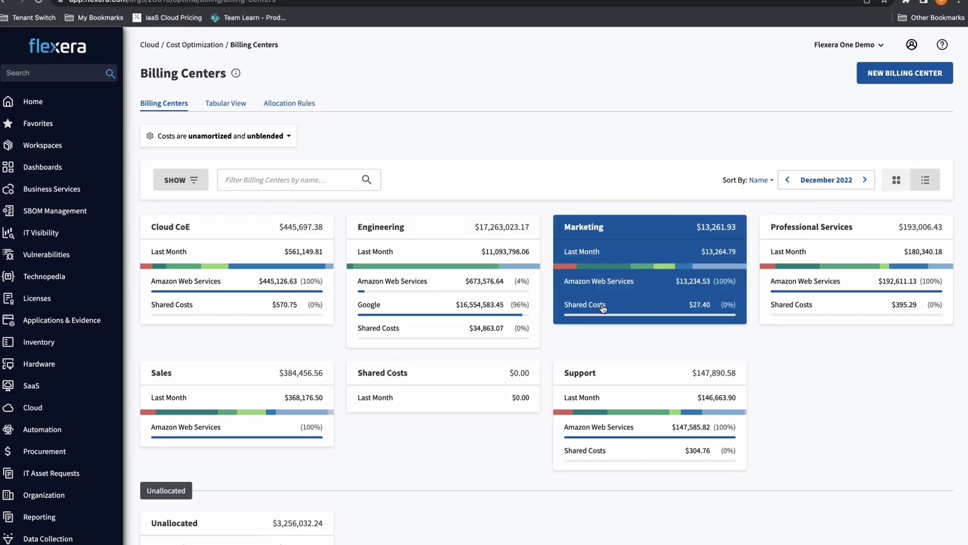
{"action": "mouse_move", "coordinate": [634, 271]}
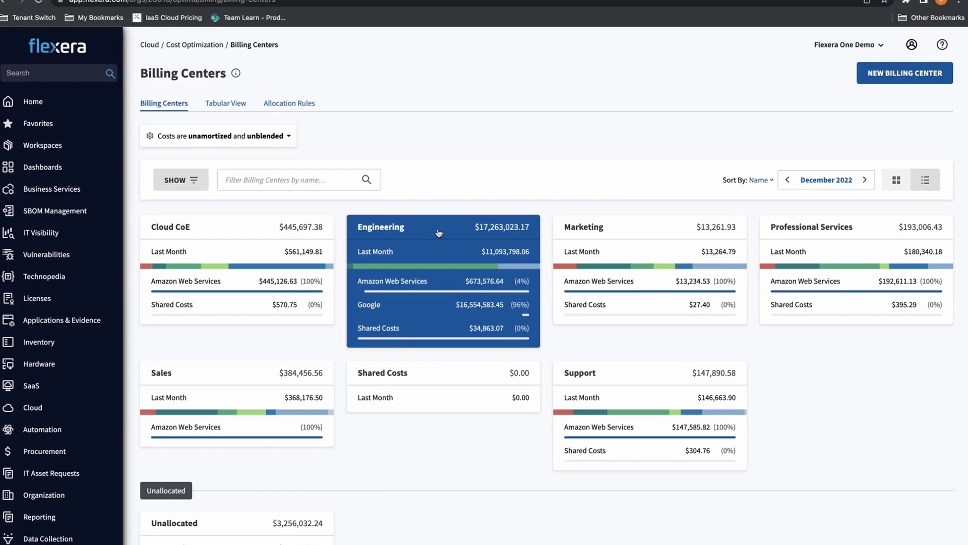
Step: Open the allocation rules and examine their priorities, definitions, types and assigned billing centers
{"action": "left_click", "coordinate": [308, 108]}
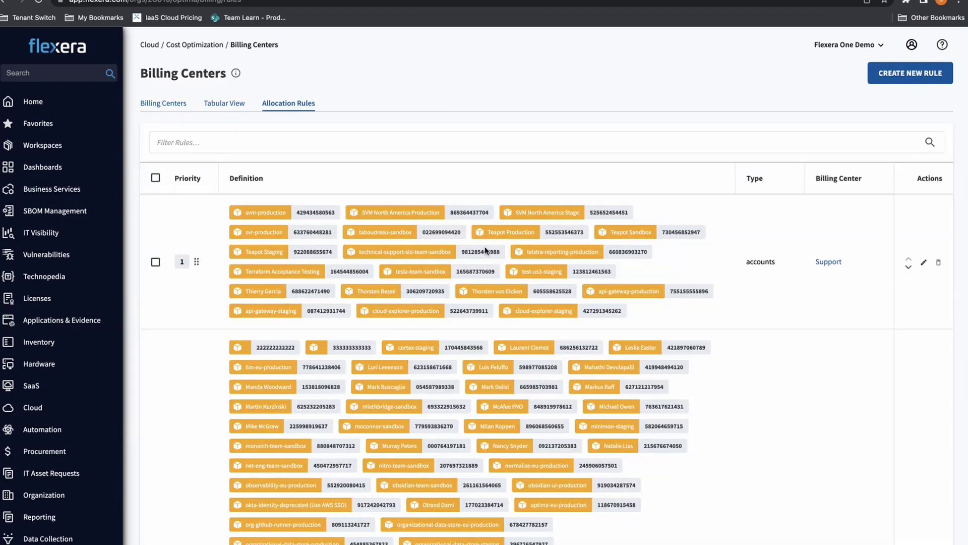
{"action": "scroll", "coordinate": [604, 262], "scroll_direction": "down", "scroll_amount": 6}
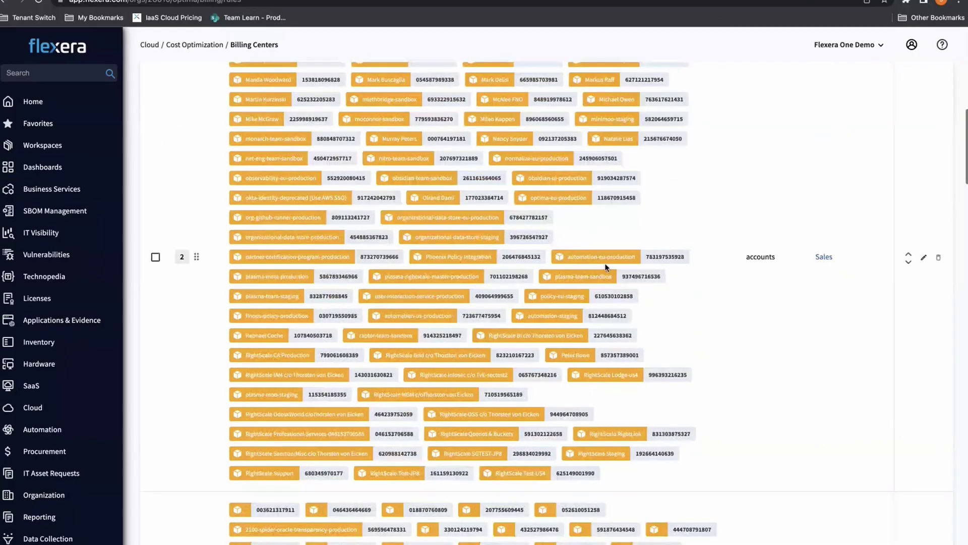
{"action": "scroll", "coordinate": [607, 267], "scroll_direction": "down", "scroll_amount": 10}
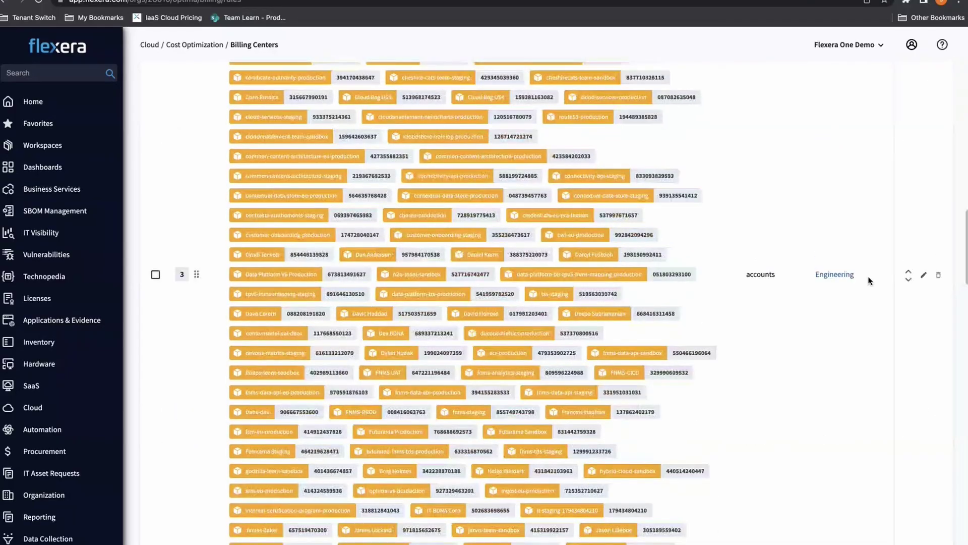
{"action": "scroll", "coordinate": [572, 280], "scroll_direction": "down", "scroll_amount": 3}
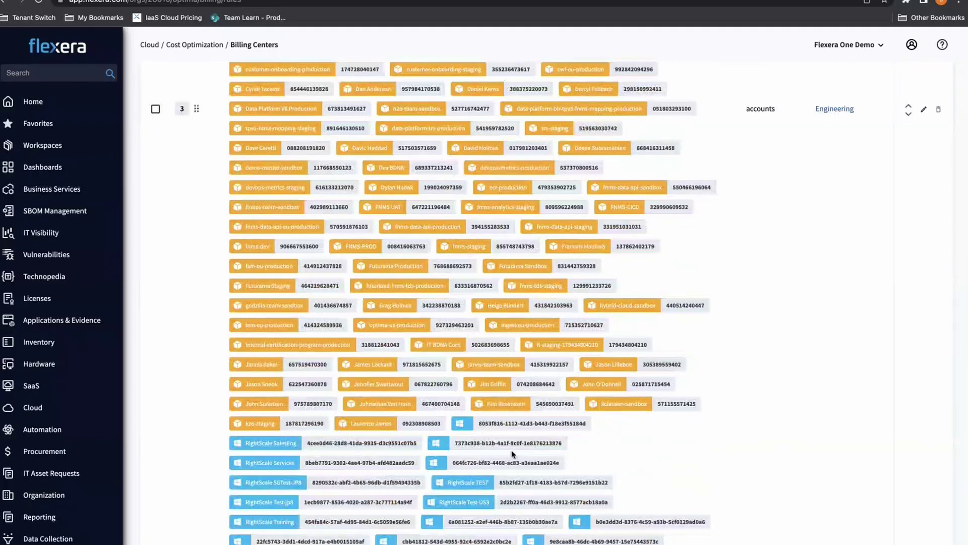
{"action": "scroll", "coordinate": [511, 453], "scroll_direction": "down", "scroll_amount": 15}
{"action": "scroll", "coordinate": [512, 450], "scroll_direction": "down", "scroll_amount": 15}
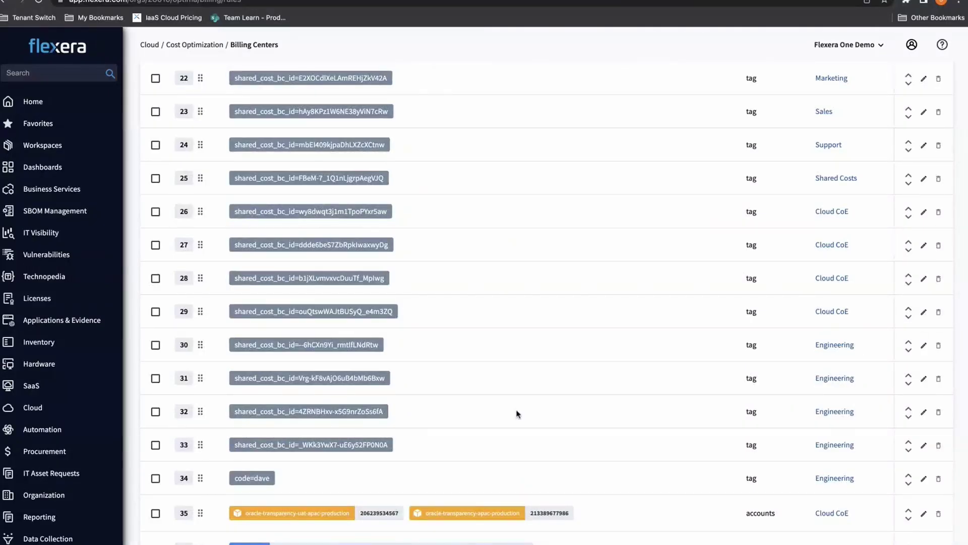
{"action": "scroll", "coordinate": [517, 414], "scroll_direction": "up", "scroll_amount": 20}
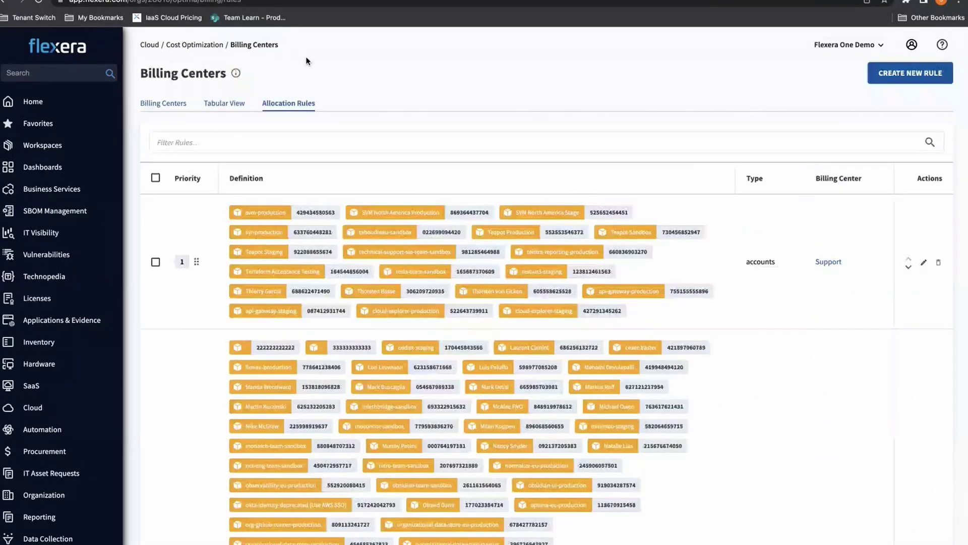
Step: Return to the billing centers overview, view the form for a new billing center, and close it without saving
{"action": "left_click", "coordinate": [165, 103]}
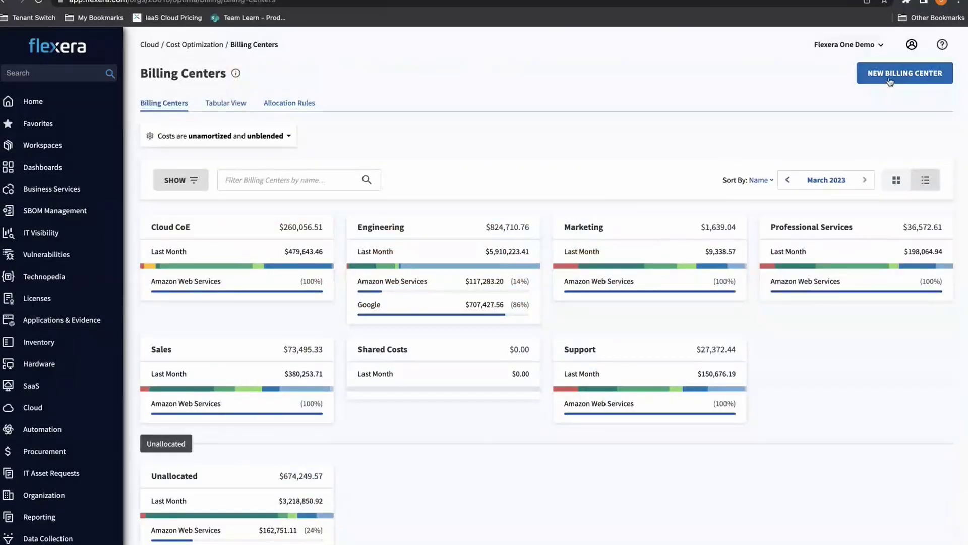
{"action": "left_click", "coordinate": [890, 80]}
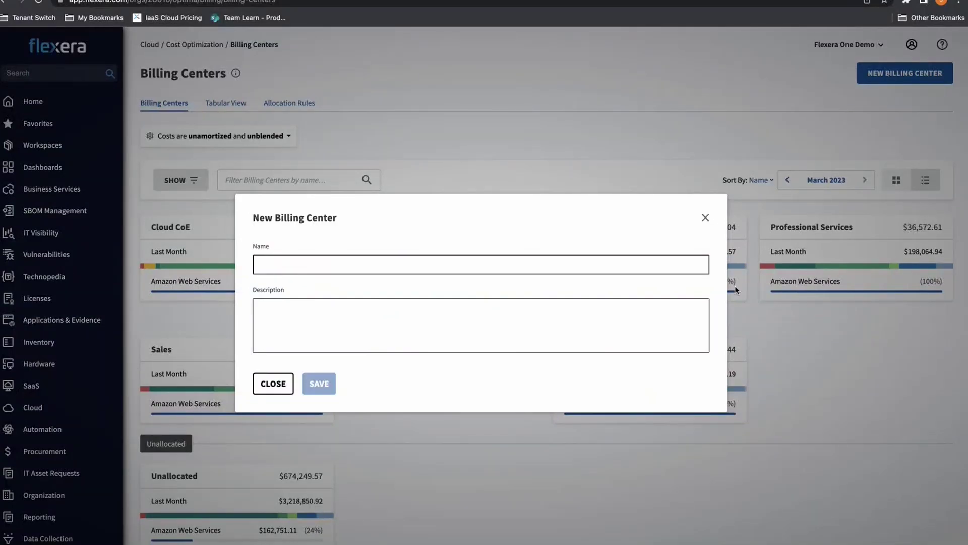
{"action": "left_click", "coordinate": [273, 383]}
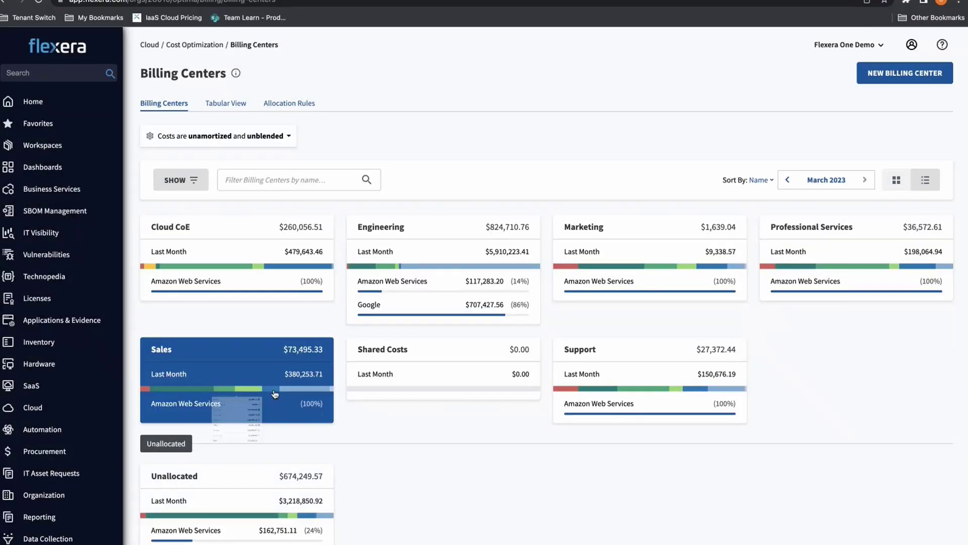
Step: Open a new allocation rule and examine the definition options for the cloud account, multiple cloud tags and Azure resource group rule types
{"action": "left_click", "coordinate": [306, 106]}
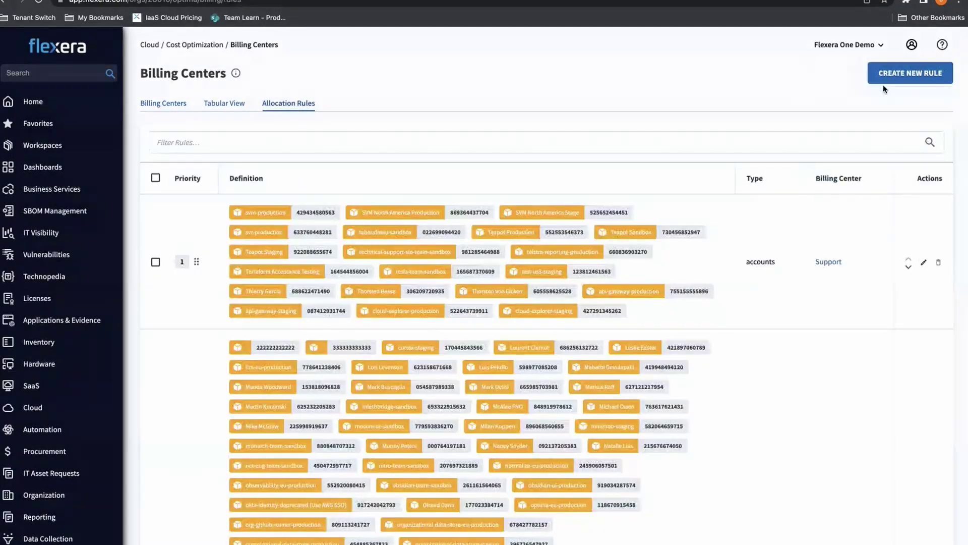
{"action": "left_click", "coordinate": [887, 82]}
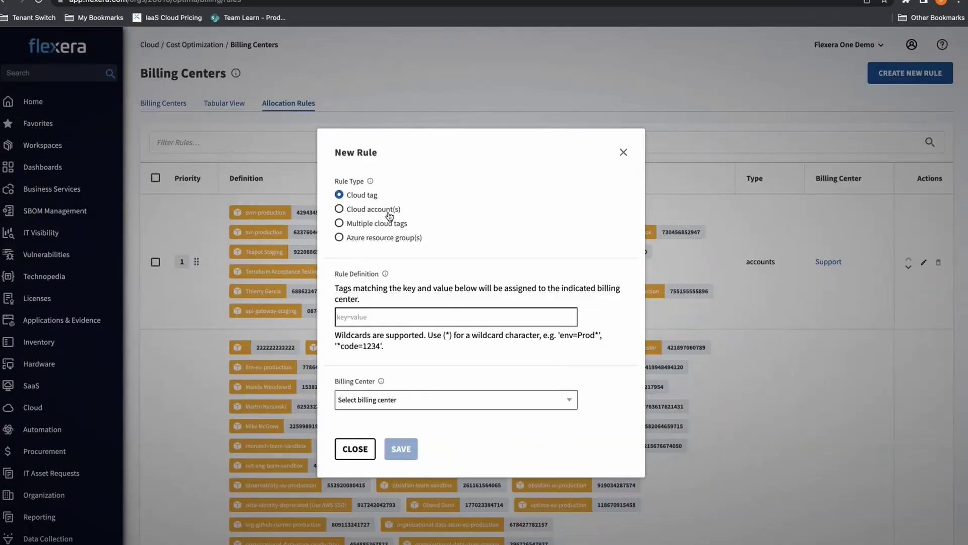
{"action": "left_click", "coordinate": [390, 211]}
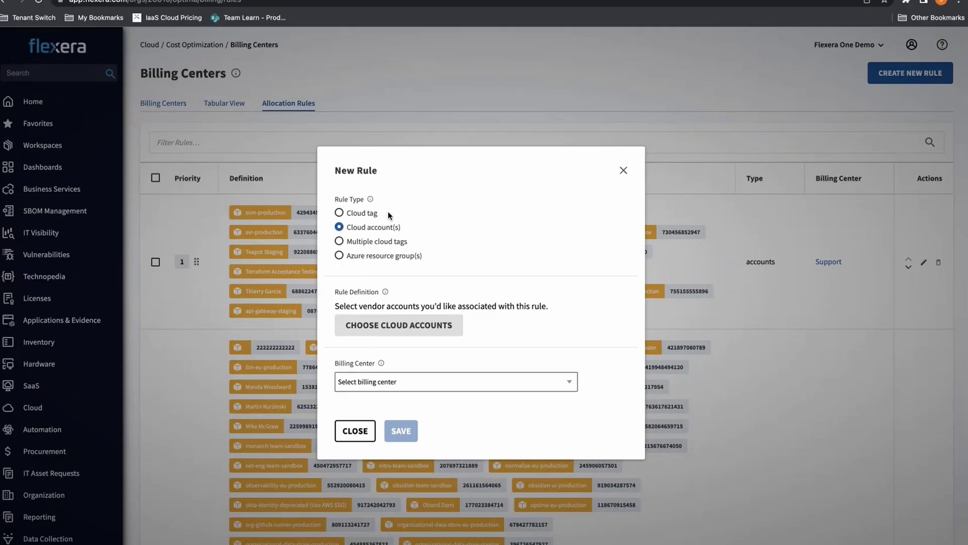
{"action": "left_click", "coordinate": [388, 242]}
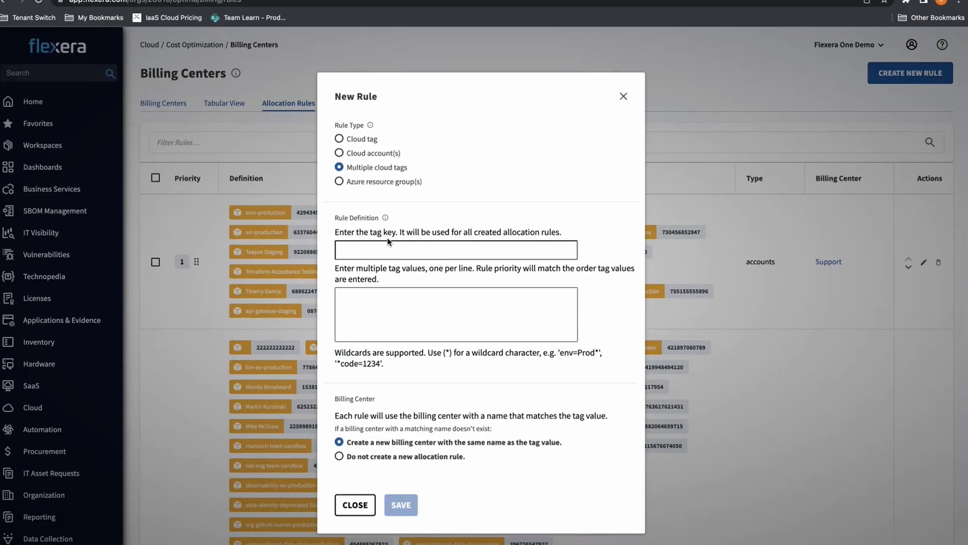
{"action": "left_click", "coordinate": [401, 184]}
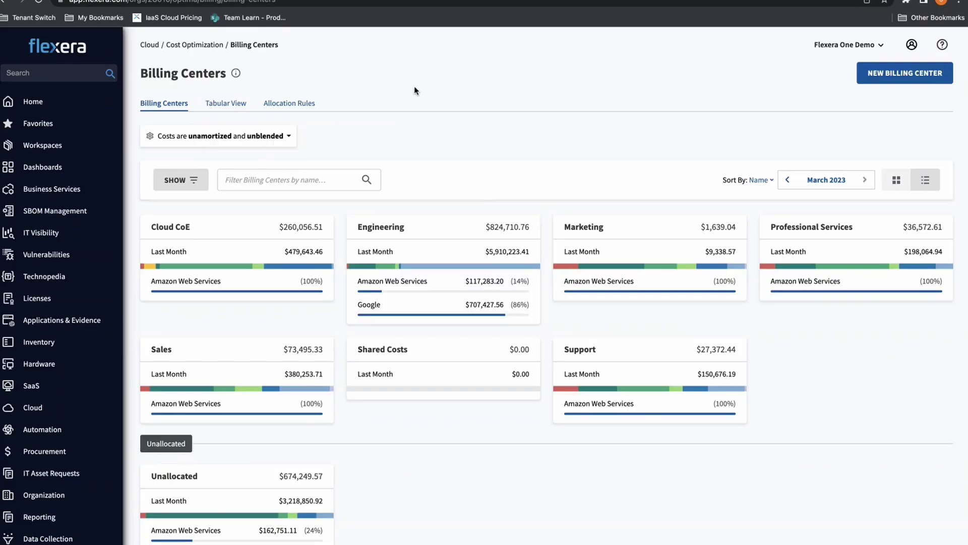
Step: Start a new cloud account allocation rule, add the IT-Security-Tools (EA) account to it, and view the billing center choices without picking one
{"action": "left_click", "coordinate": [306, 106]}
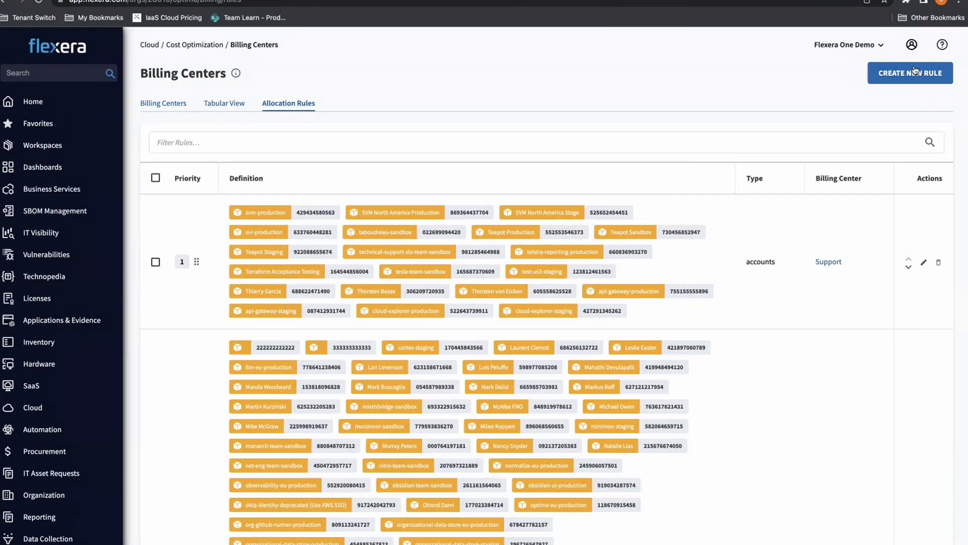
{"action": "left_click", "coordinate": [913, 72]}
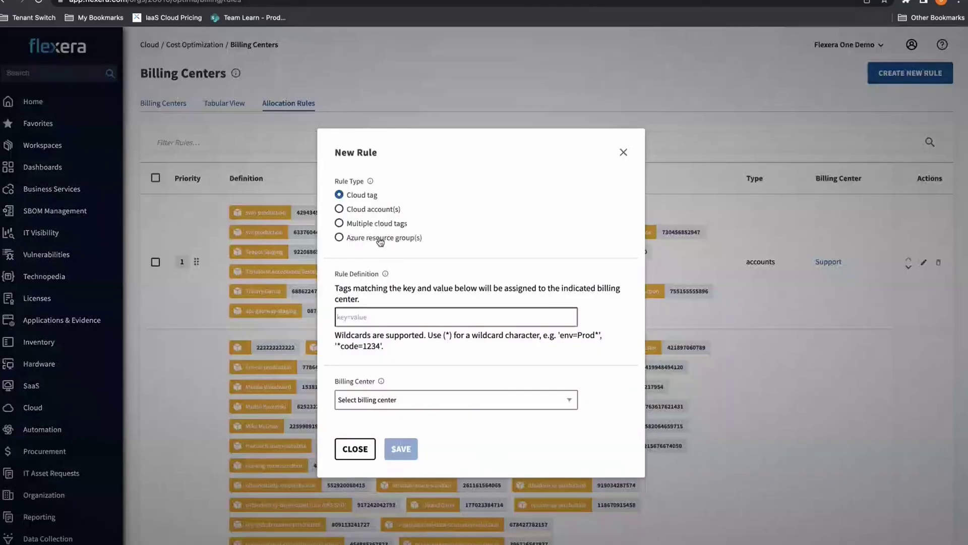
{"action": "left_click", "coordinate": [382, 208]}
{"action": "left_click", "coordinate": [403, 322]}
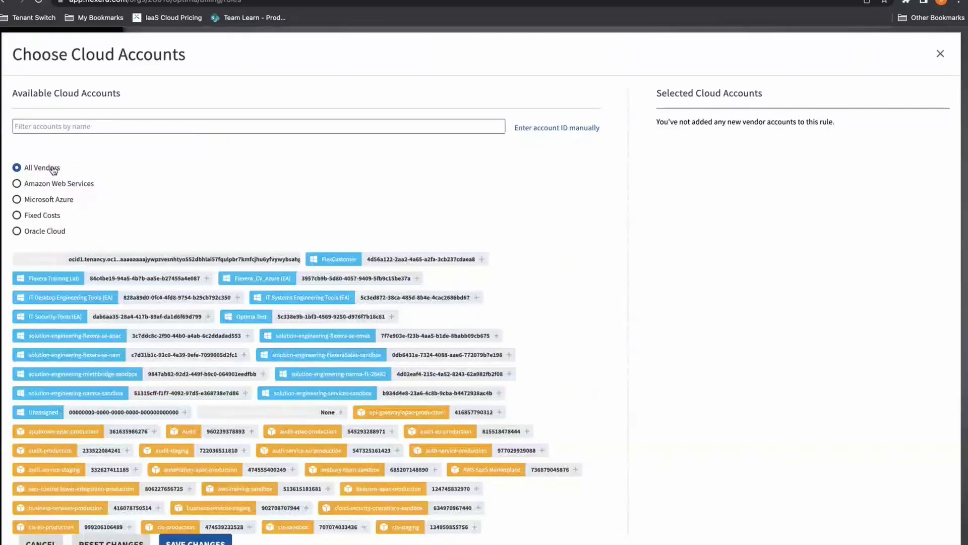
{"action": "left_click", "coordinate": [146, 315]}
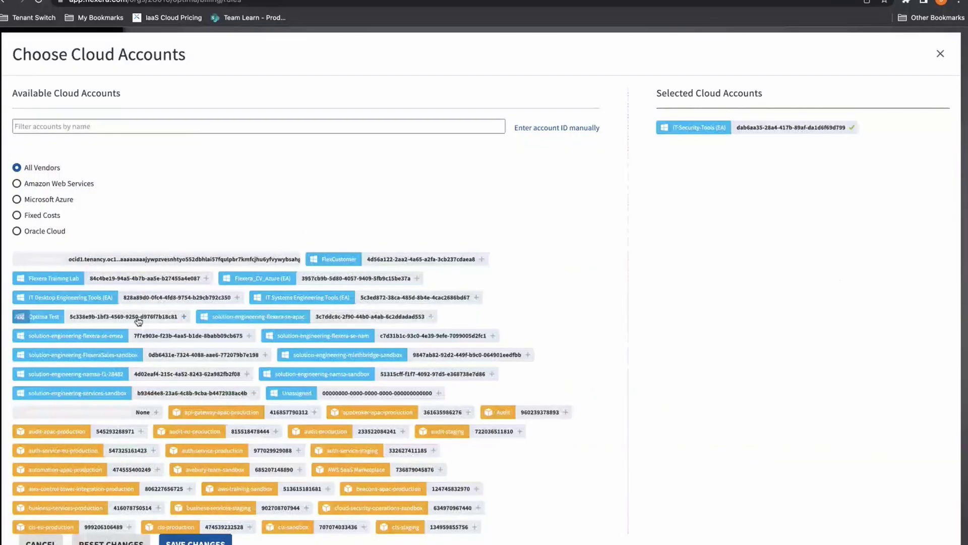
{"action": "left_click", "coordinate": [196, 541]}
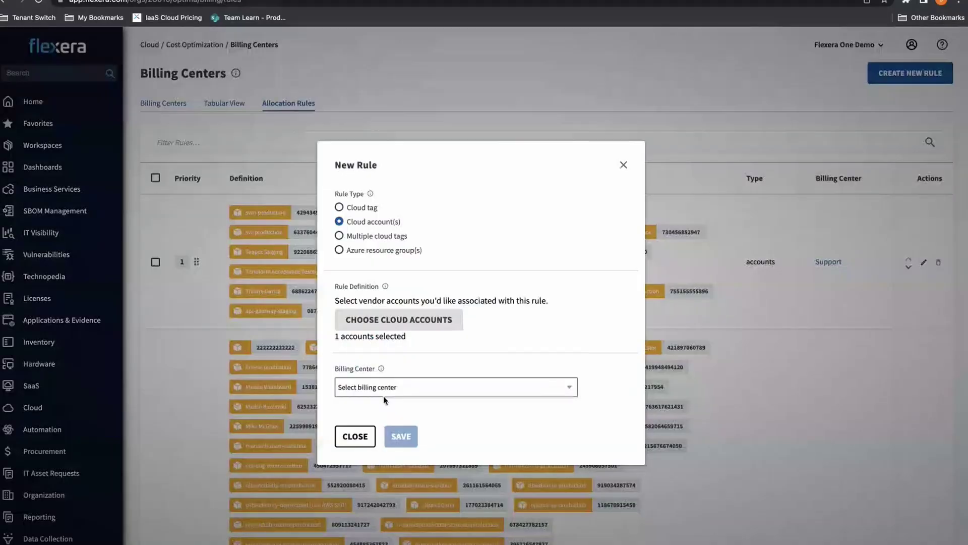
{"action": "left_click", "coordinate": [398, 388]}
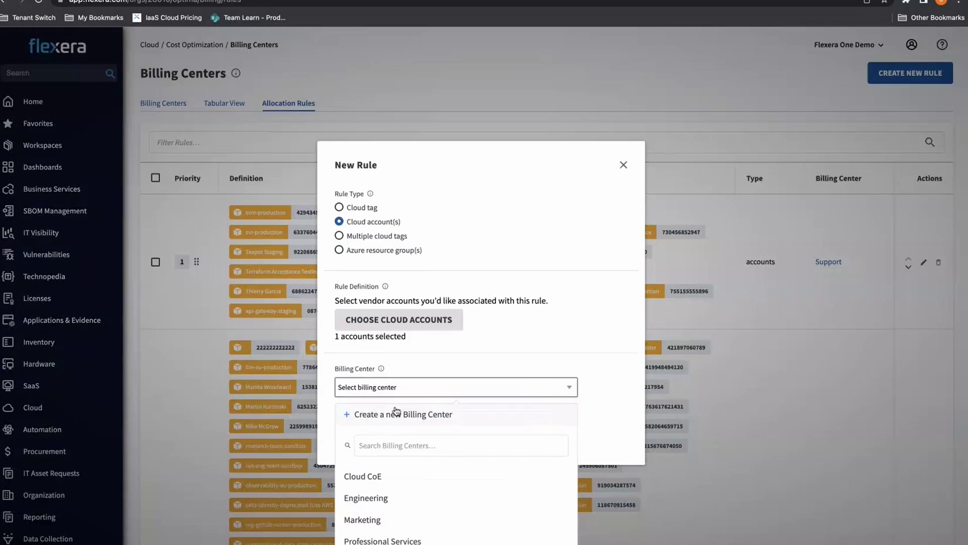
{"action": "left_click", "coordinate": [513, 289]}
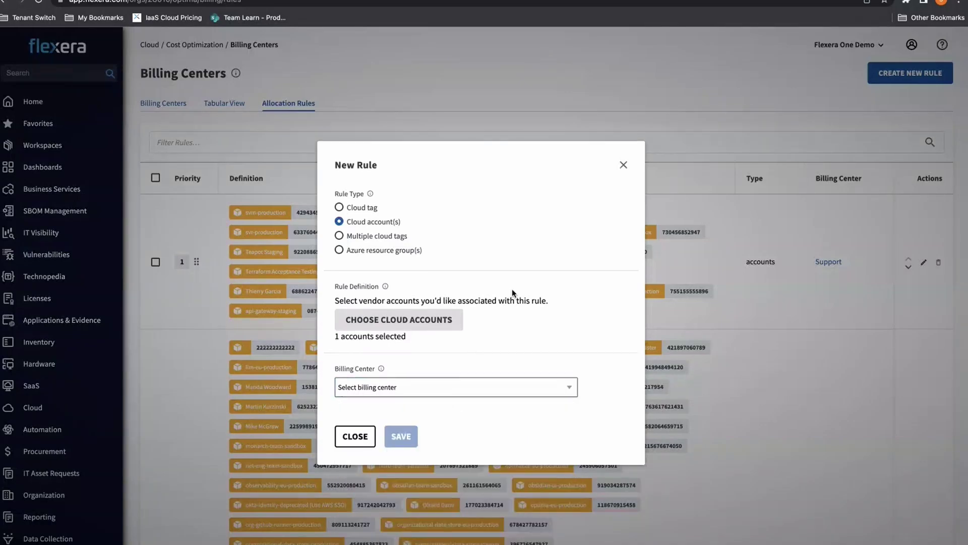